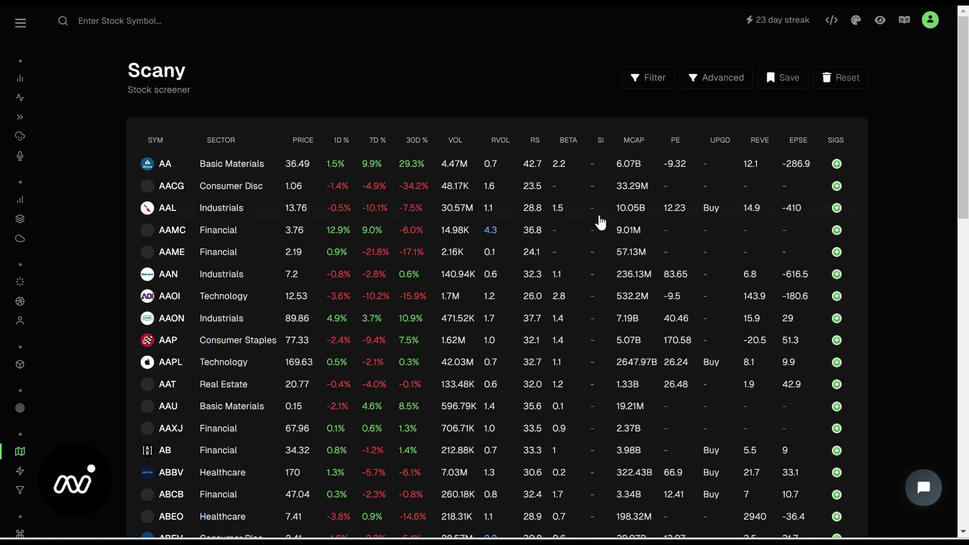
Set the screener's minimum price to 15.00 in Advanced Filtering
{"action": "left_click", "coordinate": [21, 30]}
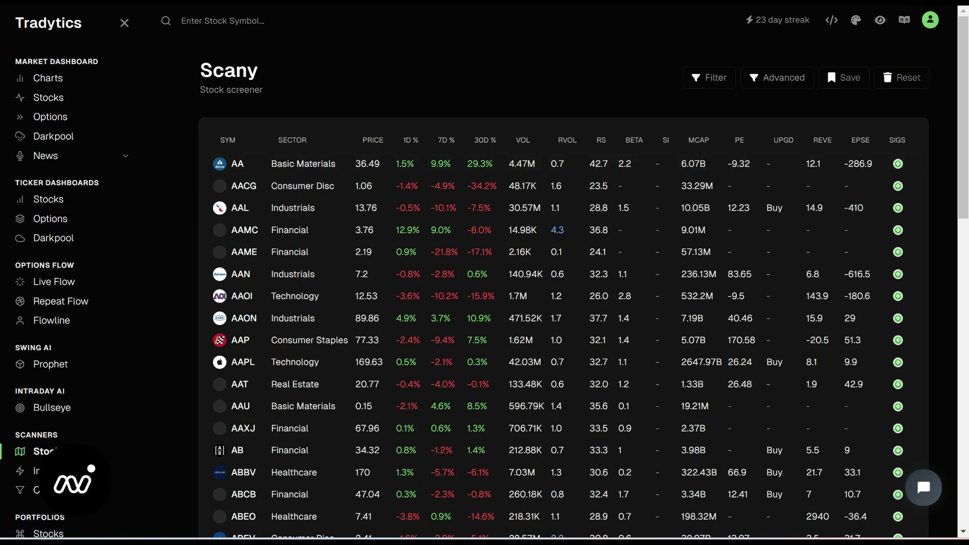
{"action": "left_click", "coordinate": [124, 24]}
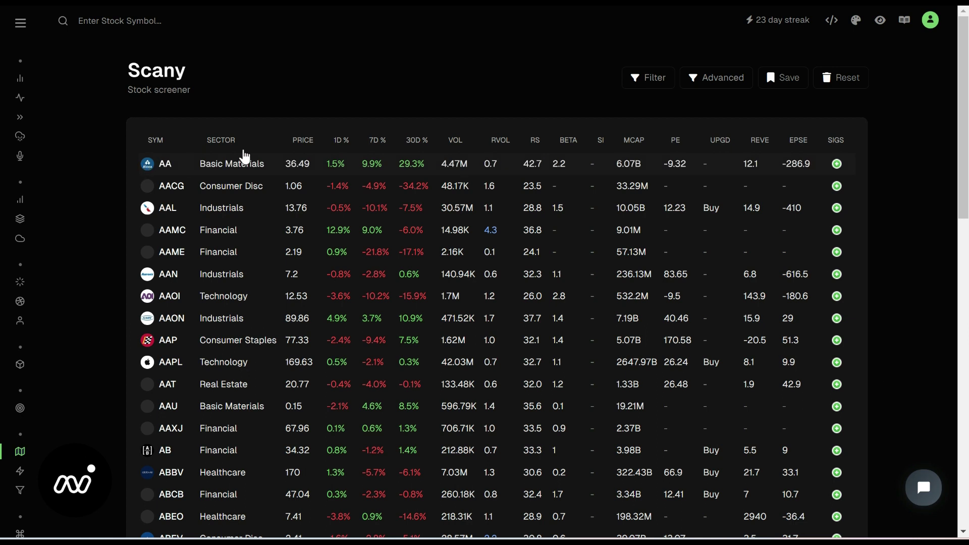
{"action": "left_click", "coordinate": [725, 88]}
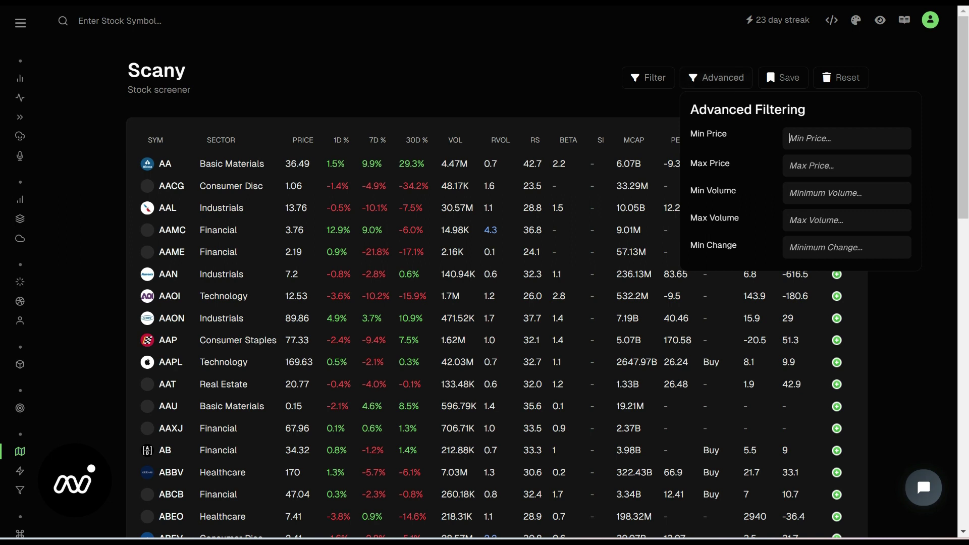
{"action": "type", "text": "15"}
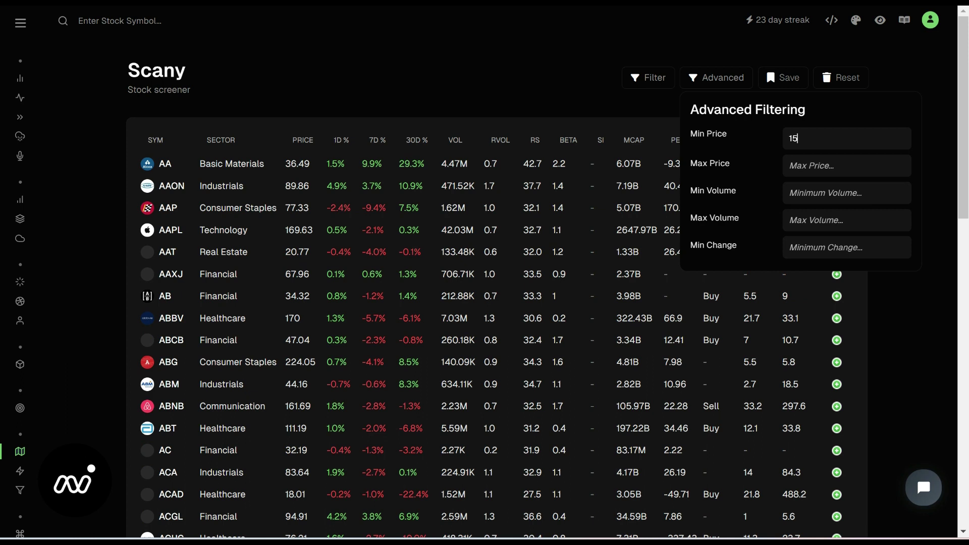
{"action": "type", "text": ".00"}
{"action": "left_click", "coordinate": [500, 93]}
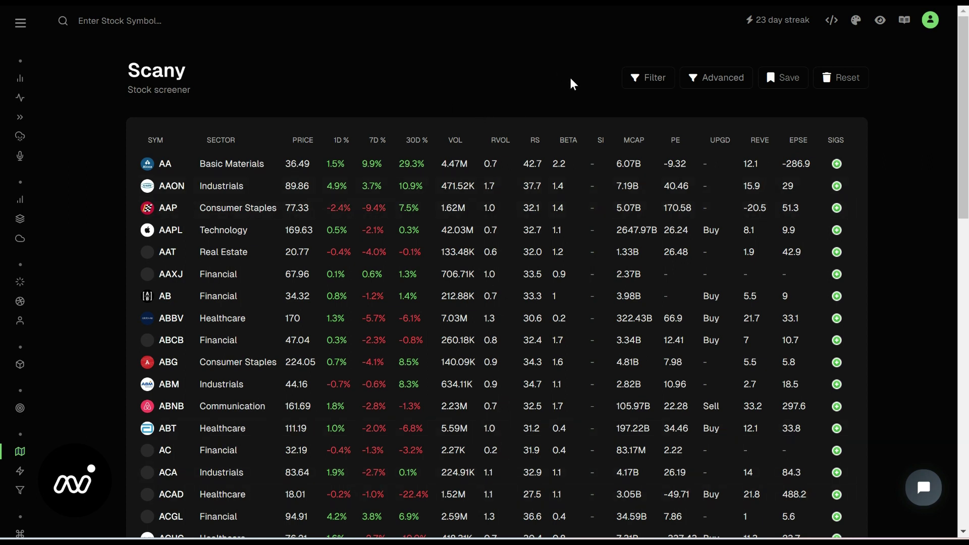
Apply the Support Resistance > Horizontal Support filter to the screener
{"action": "left_click", "coordinate": [646, 87]}
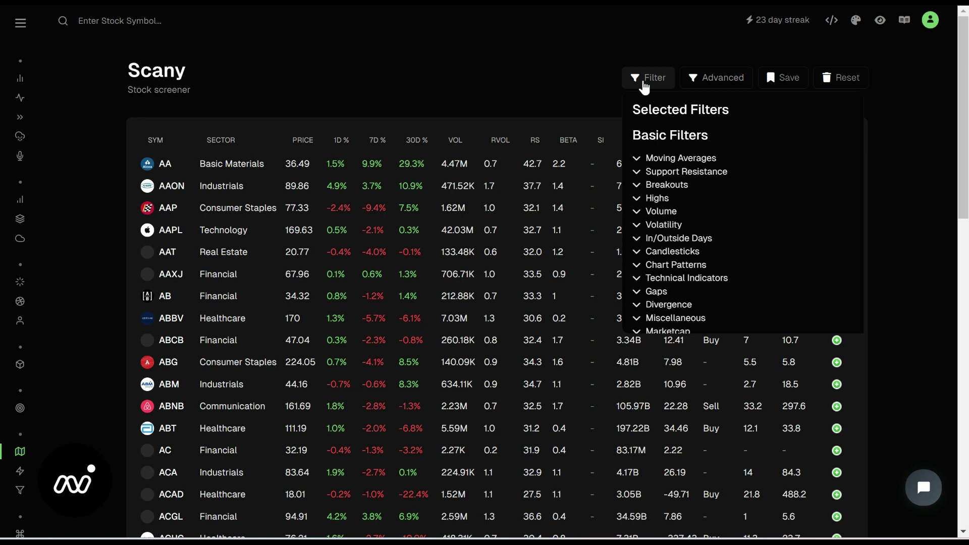
{"action": "left_click", "coordinate": [637, 173]}
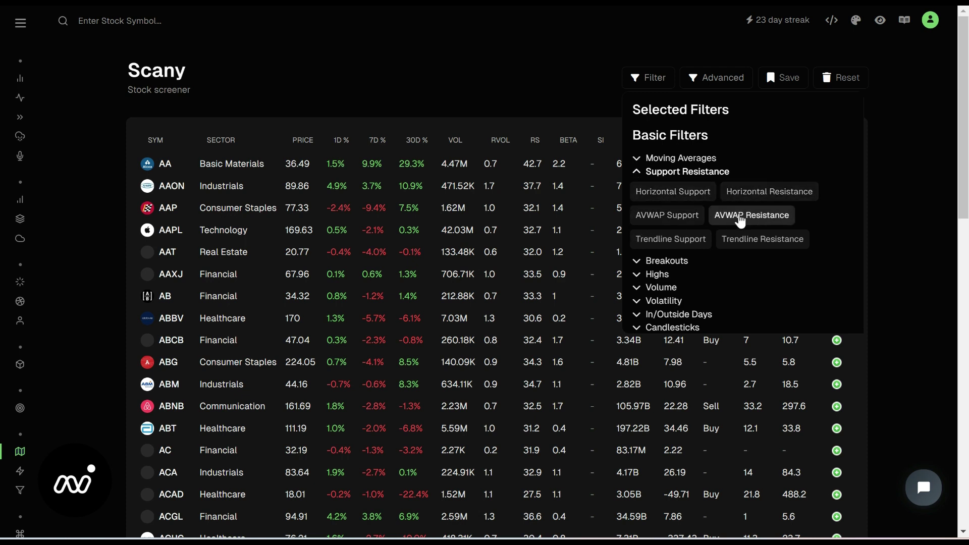
{"action": "left_click", "coordinate": [669, 197]}
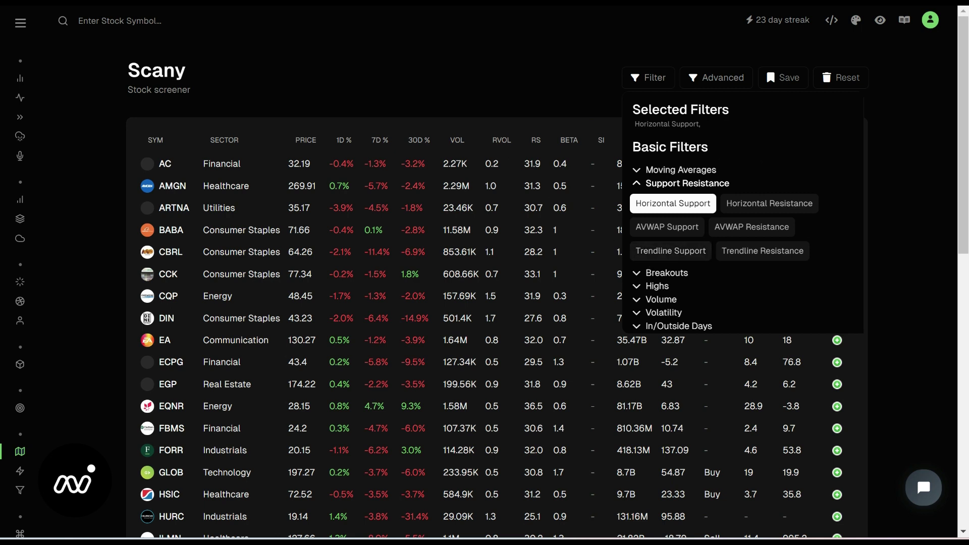
{"action": "left_click", "coordinate": [387, 78]}
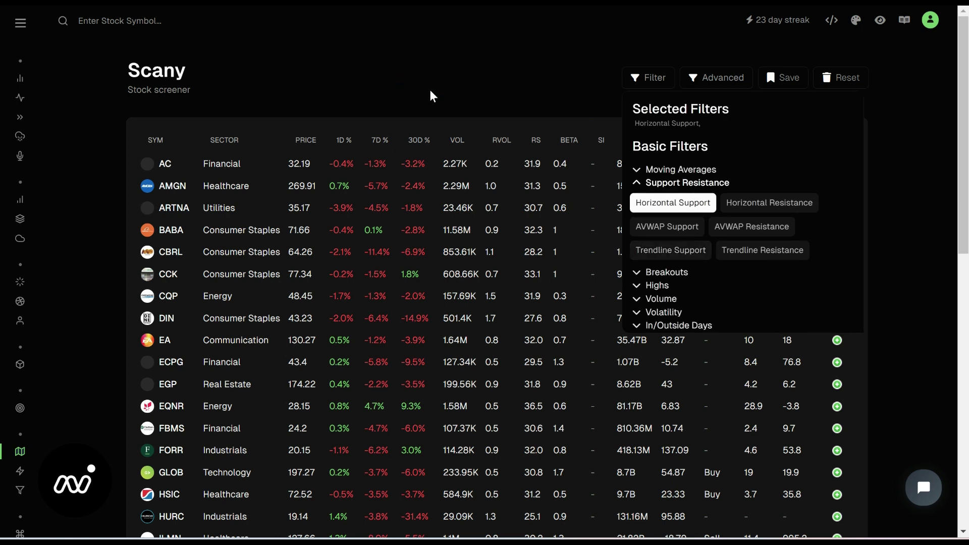
{"action": "left_click", "coordinate": [652, 78]}
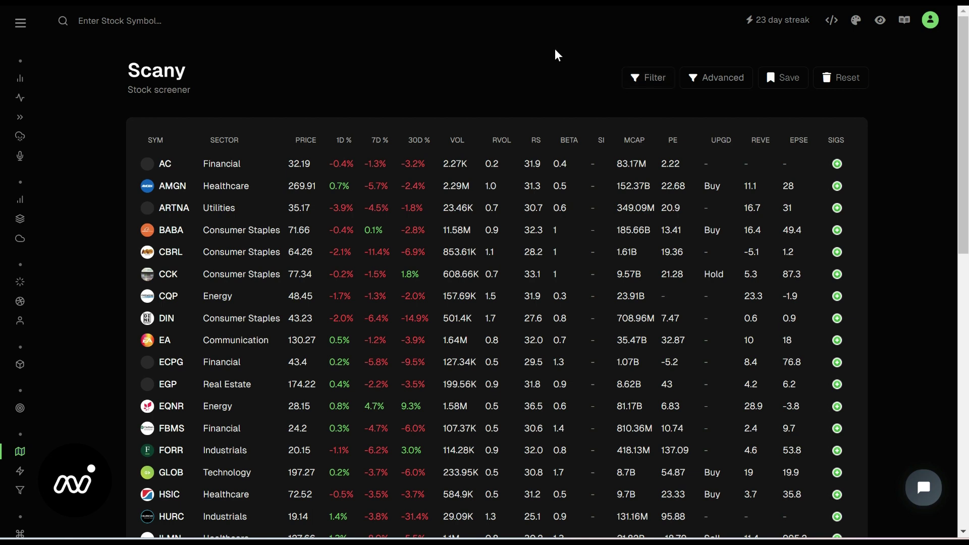
{"action": "scroll", "coordinate": [555, 49], "scroll_direction": "down", "scroll_amount": 12}
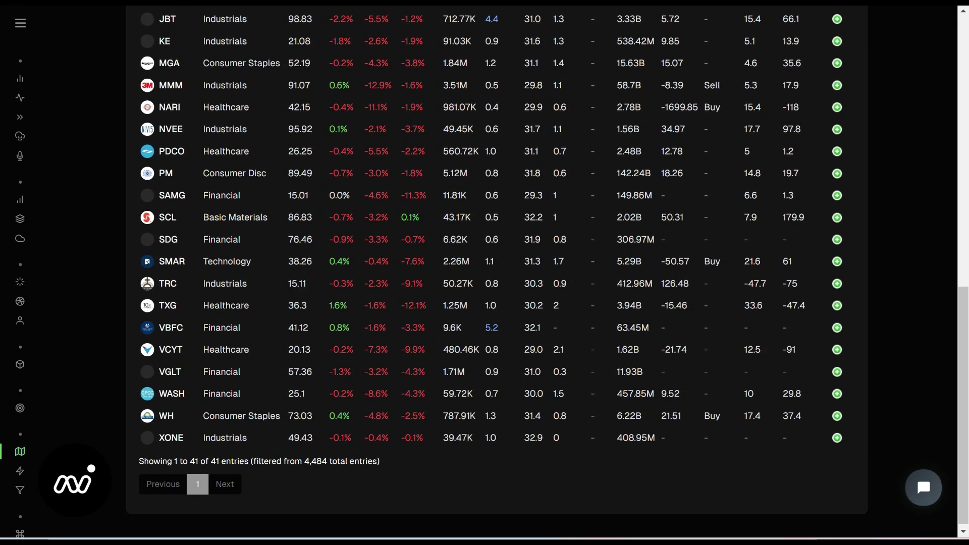
{"action": "scroll", "coordinate": [547, 273], "scroll_direction": "up", "scroll_amount": 10}
{"action": "scroll", "coordinate": [547, 272], "scroll_direction": "up", "scroll_amount": 3}
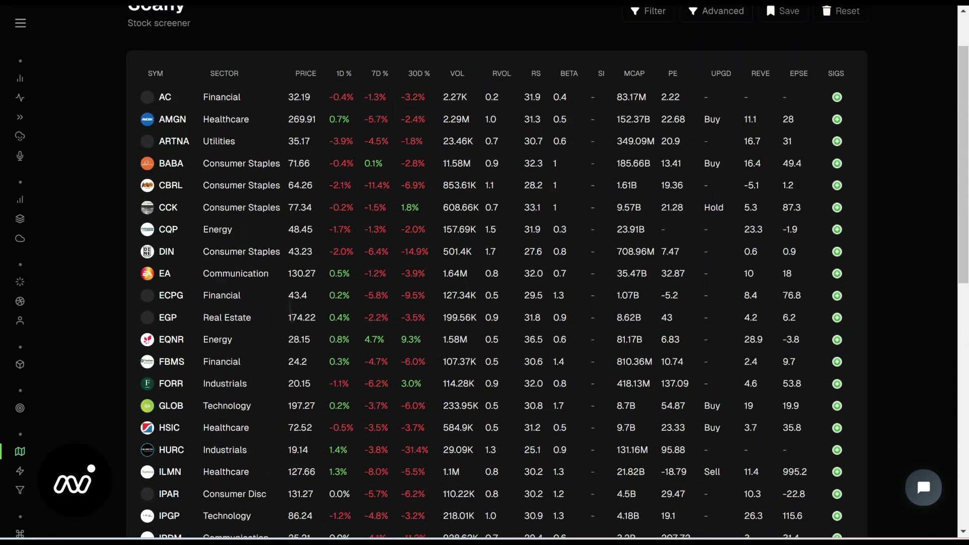
{"action": "scroll", "coordinate": [547, 273], "scroll_direction": "down", "scroll_amount": 2}
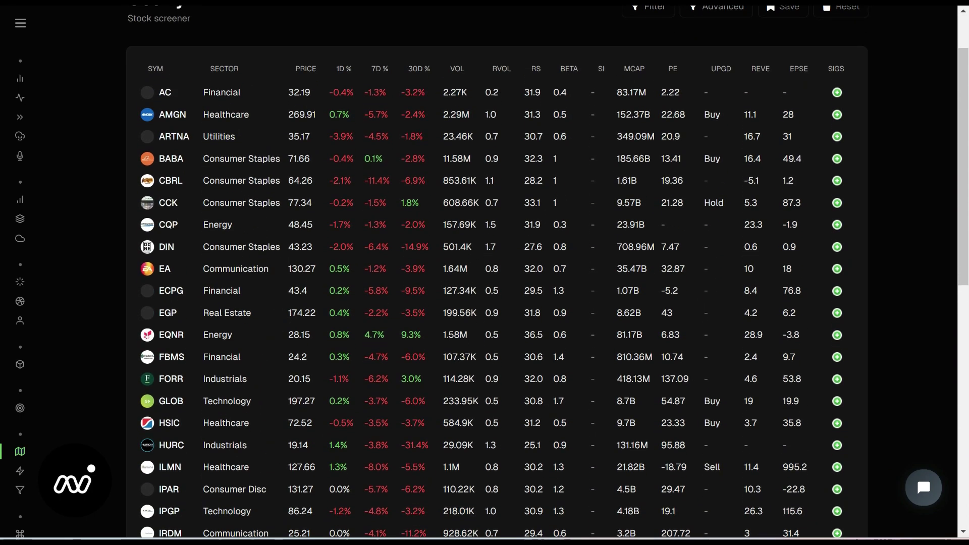
Show BABA's Scany Signals and open its Quick View with the 1 Day chart
{"action": "left_click", "coordinate": [838, 161]}
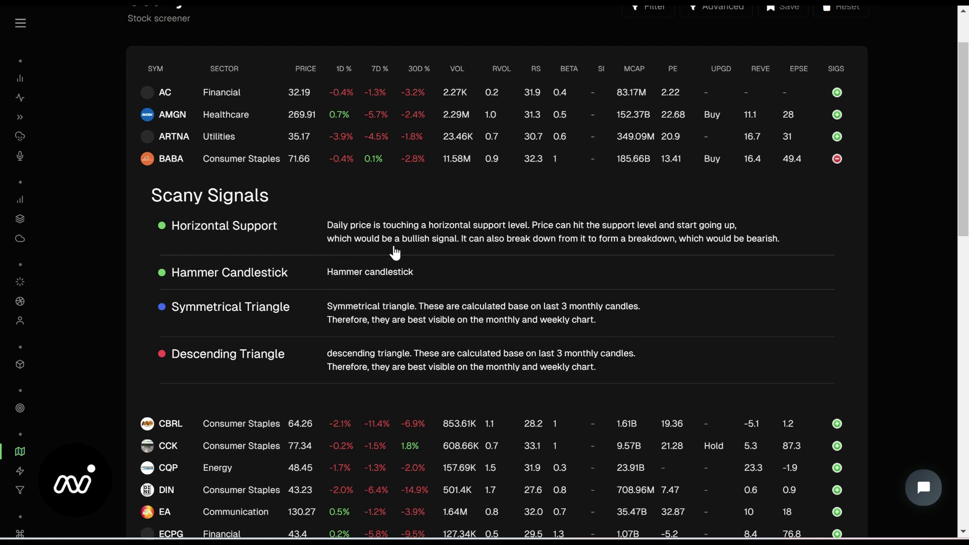
{"action": "left_click", "coordinate": [161, 166]}
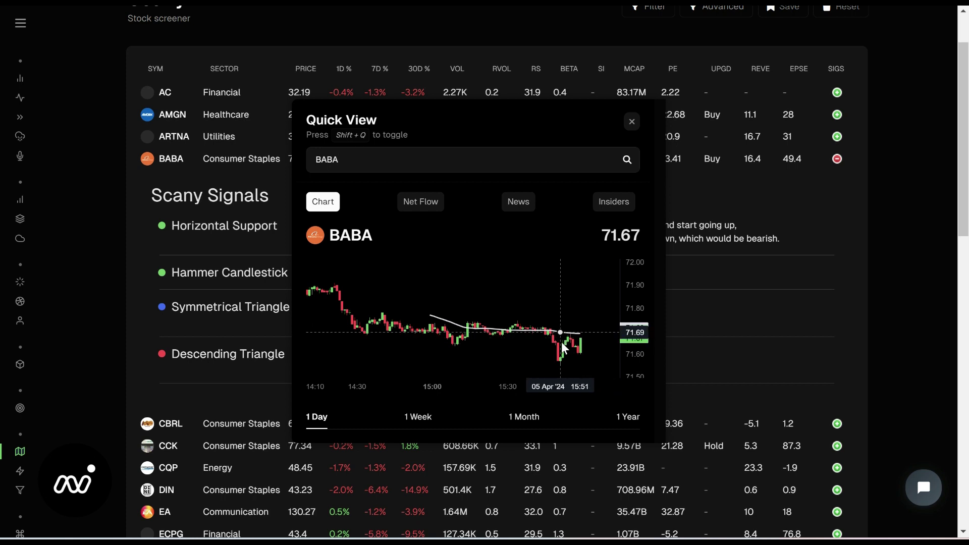
Review BABA's Net Flow and News in Quick View, then close it
{"action": "left_click", "coordinate": [421, 203]}
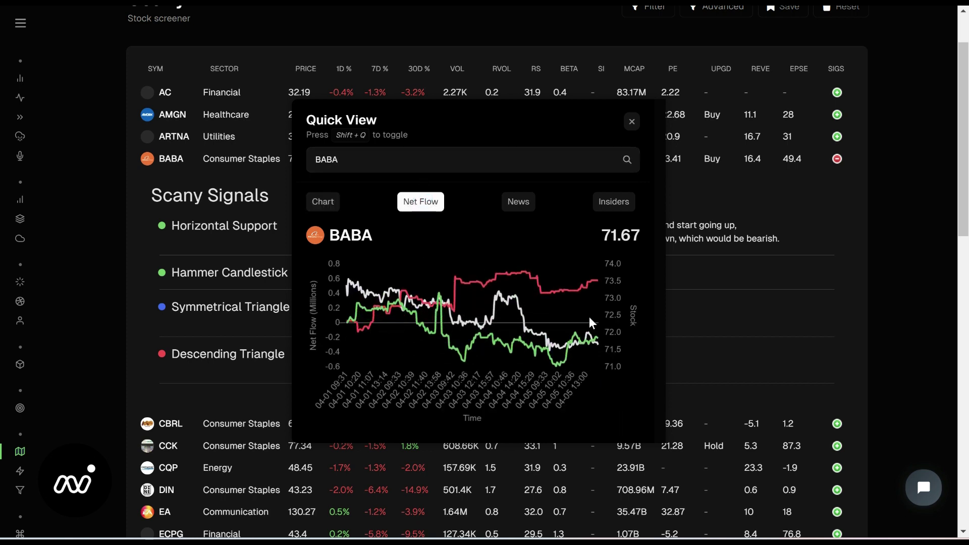
{"action": "left_click", "coordinate": [519, 204]}
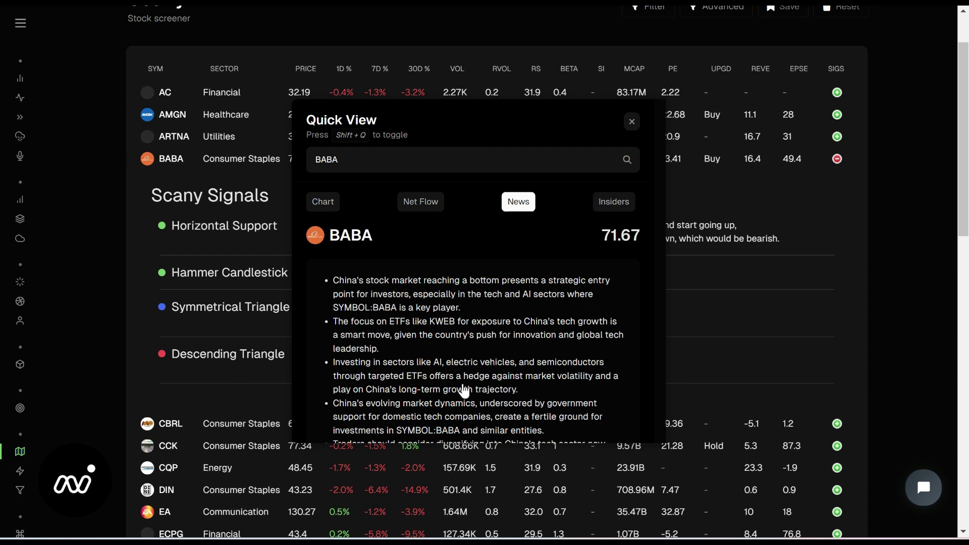
{"action": "left_click", "coordinate": [632, 123]}
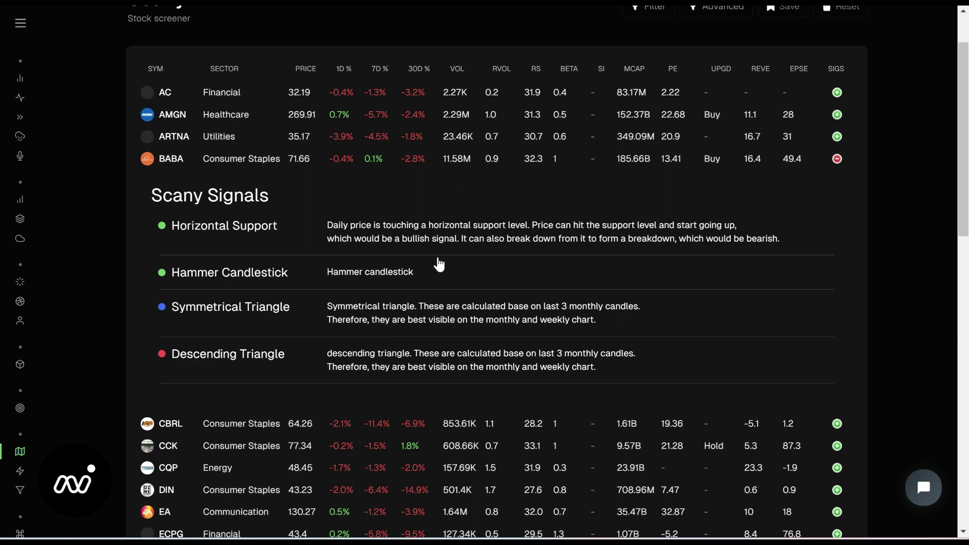
Collapse BABA's Scany Signals and return to the top of the filtered table
{"action": "left_click", "coordinate": [837, 160]}
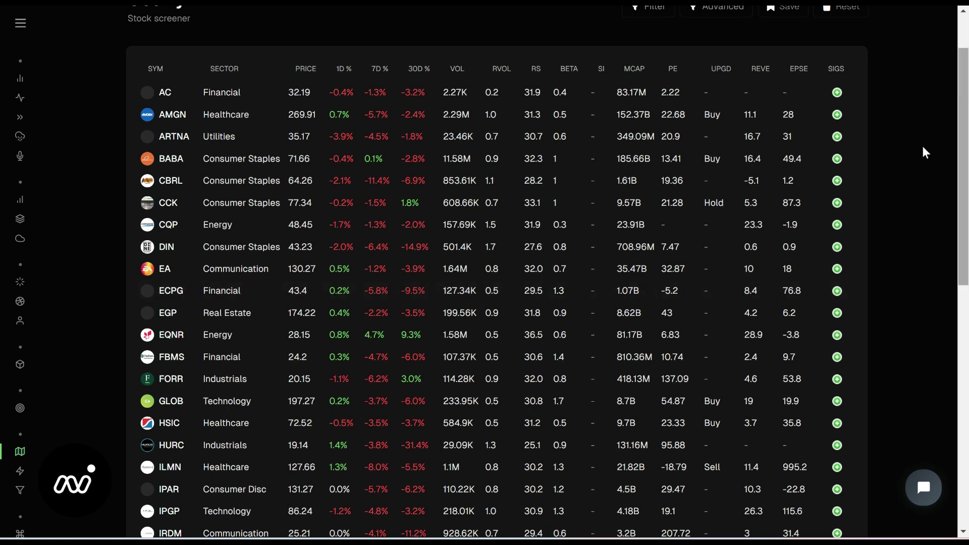
{"action": "scroll", "coordinate": [926, 153], "scroll_direction": "up", "scroll_amount": 2}
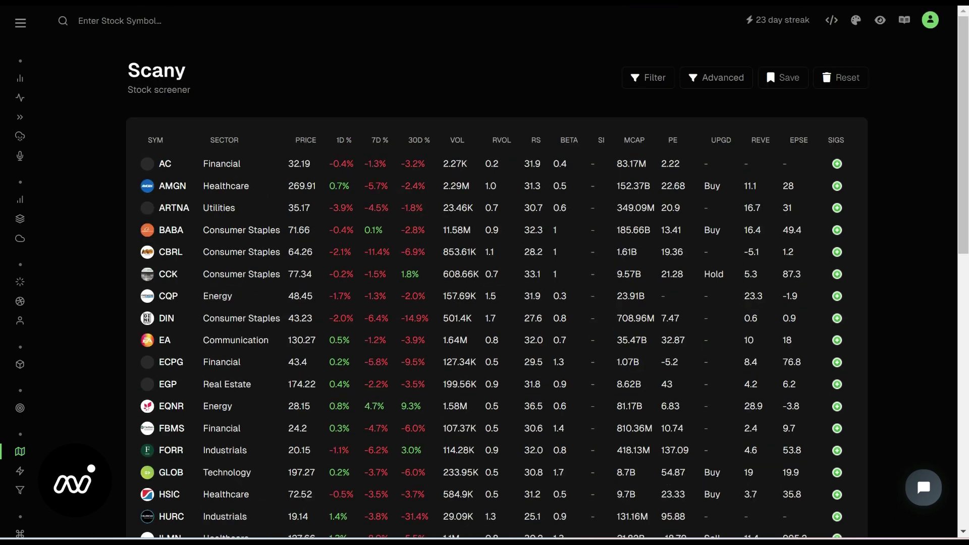
Swap Horizontal Support for Horizontal Resistance, check the 202 results, and reopen the filter list
{"action": "left_click", "coordinate": [652, 78]}
{"action": "left_click", "coordinate": [662, 207]}
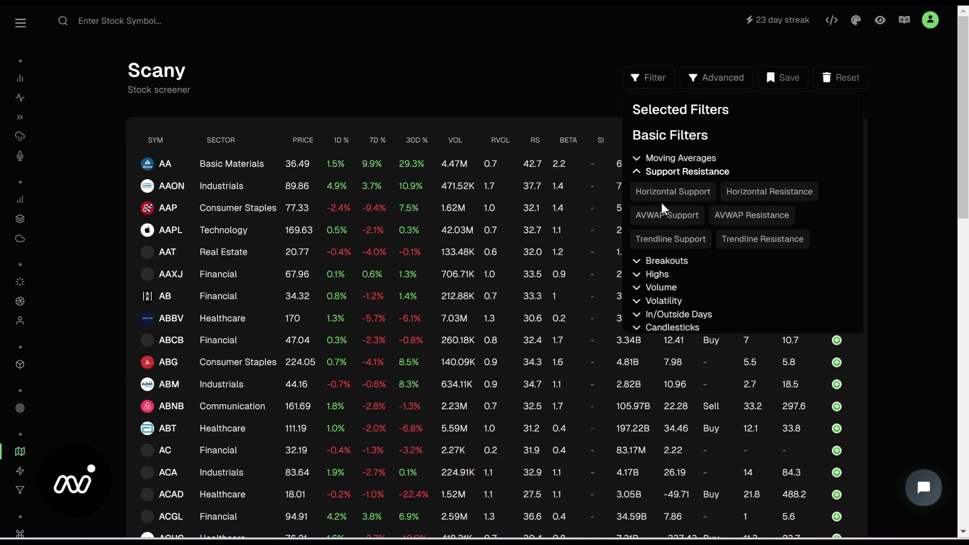
{"action": "left_click", "coordinate": [751, 201]}
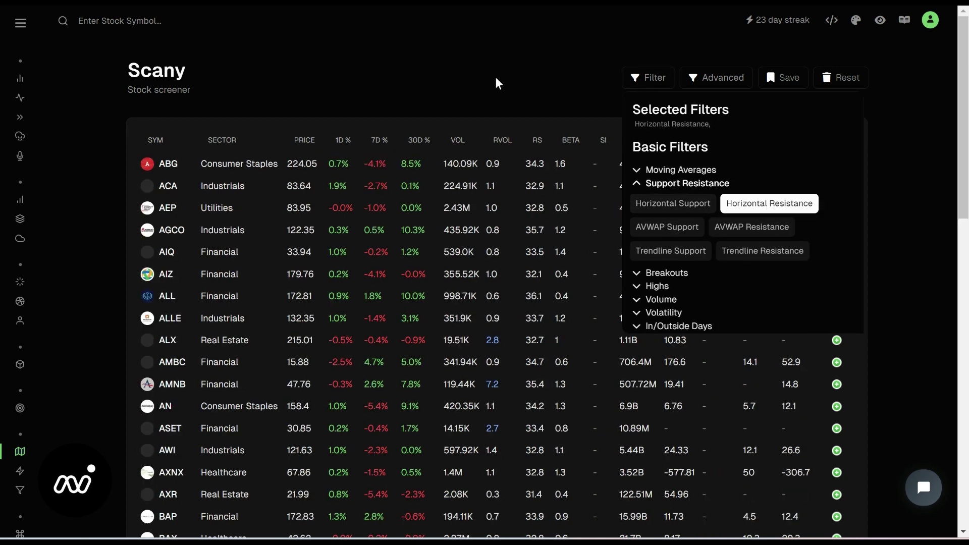
{"action": "left_click", "coordinate": [649, 77]}
{"action": "scroll", "coordinate": [770, 309], "scroll_direction": "down", "scroll_amount": 15}
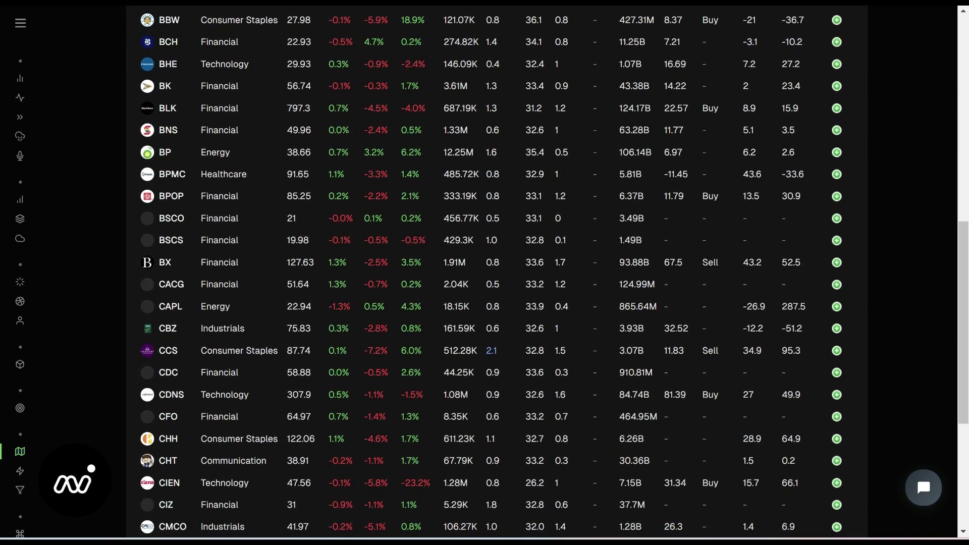
{"action": "scroll", "coordinate": [523, 260], "scroll_direction": "up", "scroll_amount": 15}
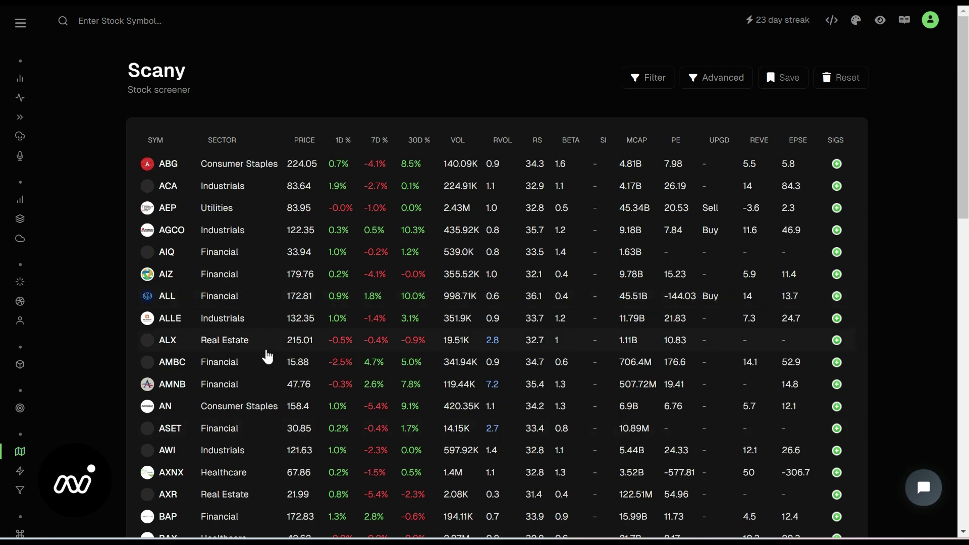
{"action": "left_click", "coordinate": [654, 85]}
{"action": "scroll", "coordinate": [742, 212], "scroll_direction": "down", "scroll_amount": 2}
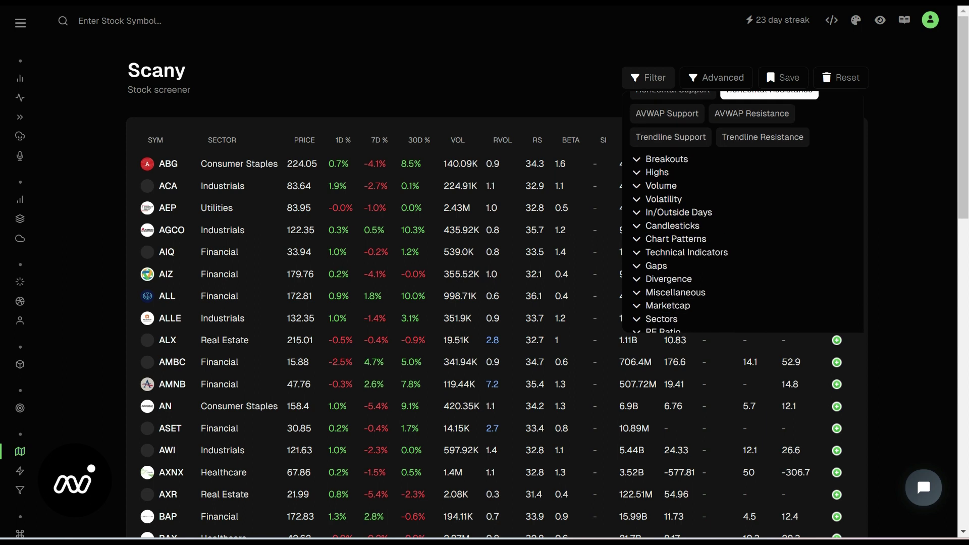
Replace Horizontal Resistance with the Volume > Volume Shelf Launchpad filter
{"action": "scroll", "coordinate": [741, 212], "scroll_direction": "down", "scroll_amount": 2}
{"action": "scroll", "coordinate": [741, 212], "scroll_direction": "up", "scroll_amount": 3}
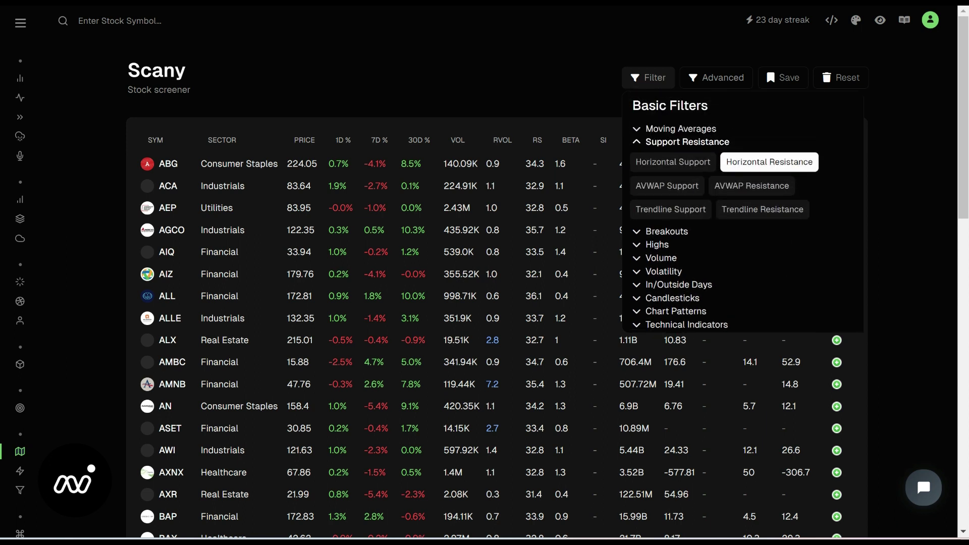
{"action": "left_click", "coordinate": [726, 164]}
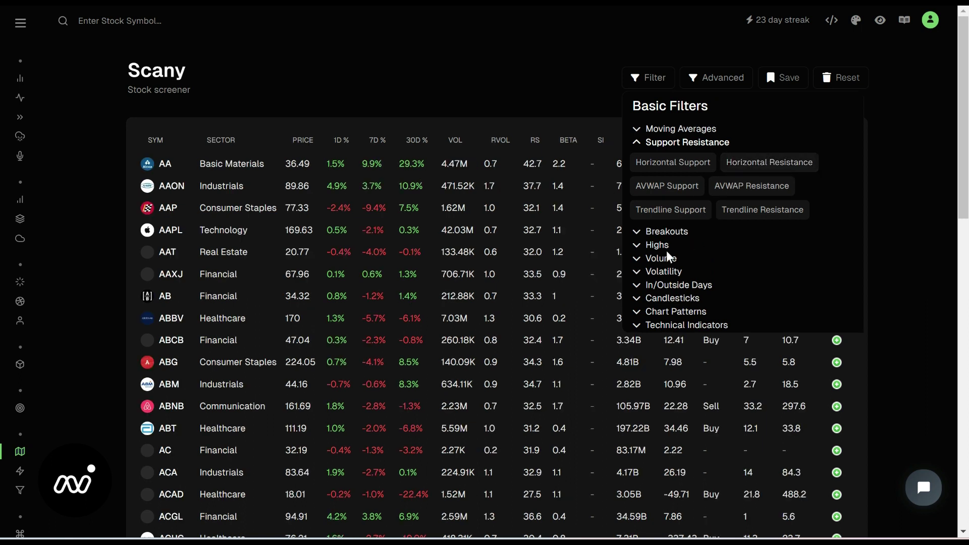
{"action": "left_click", "coordinate": [638, 260]}
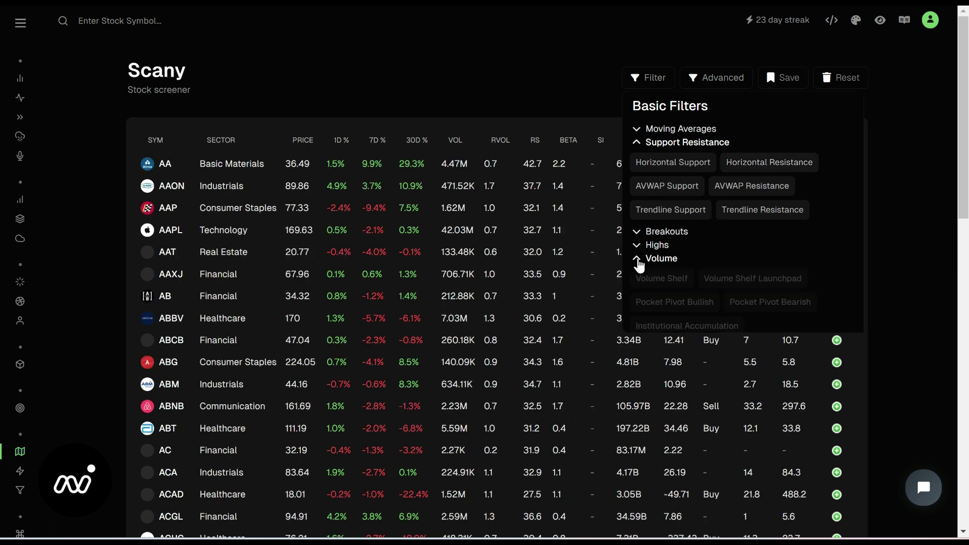
{"action": "scroll", "coordinate": [639, 264], "scroll_direction": "down", "scroll_amount": 2}
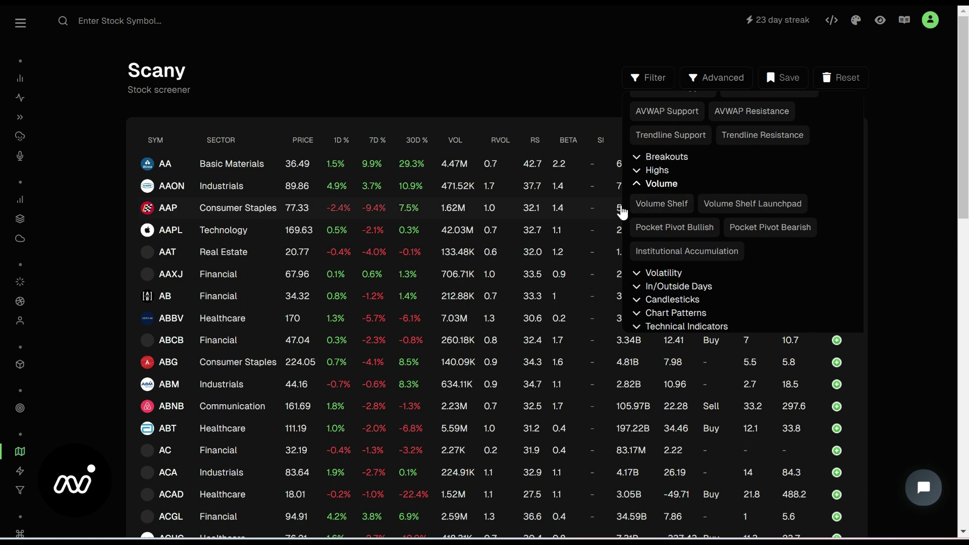
{"action": "left_click", "coordinate": [738, 207]}
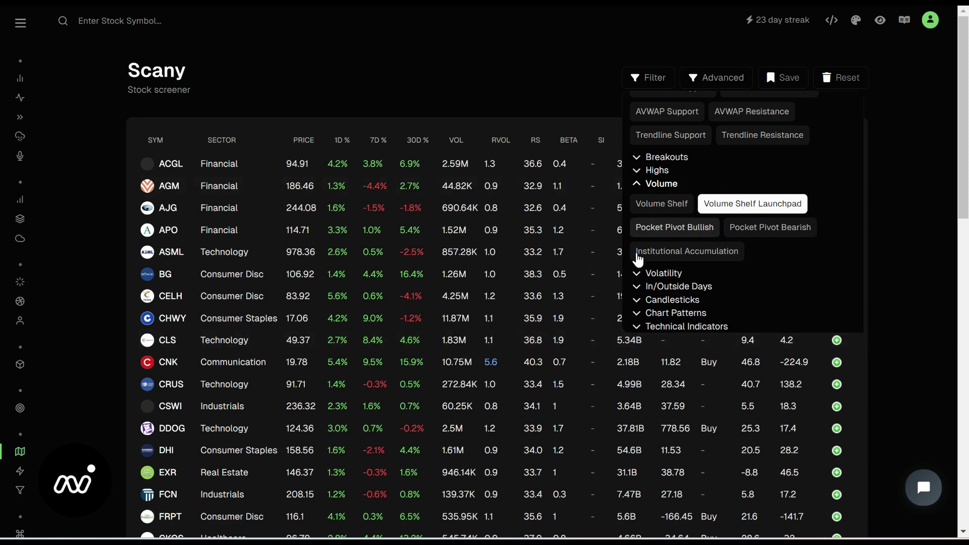
Add the Volatility > In/Outside Days > Inside Day filter, confirming 26 results
{"action": "left_click", "coordinate": [638, 274]}
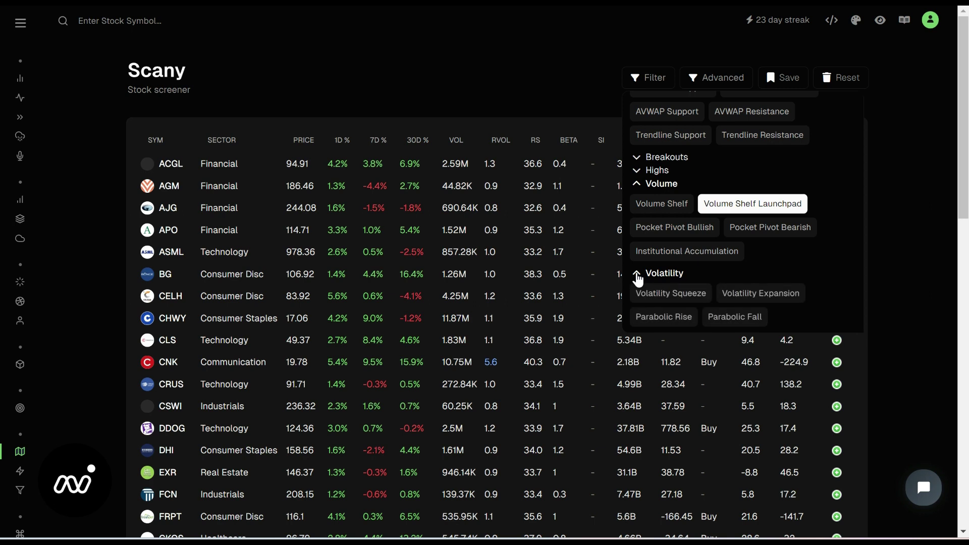
{"action": "scroll", "coordinate": [637, 279], "scroll_direction": "down", "scroll_amount": 5}
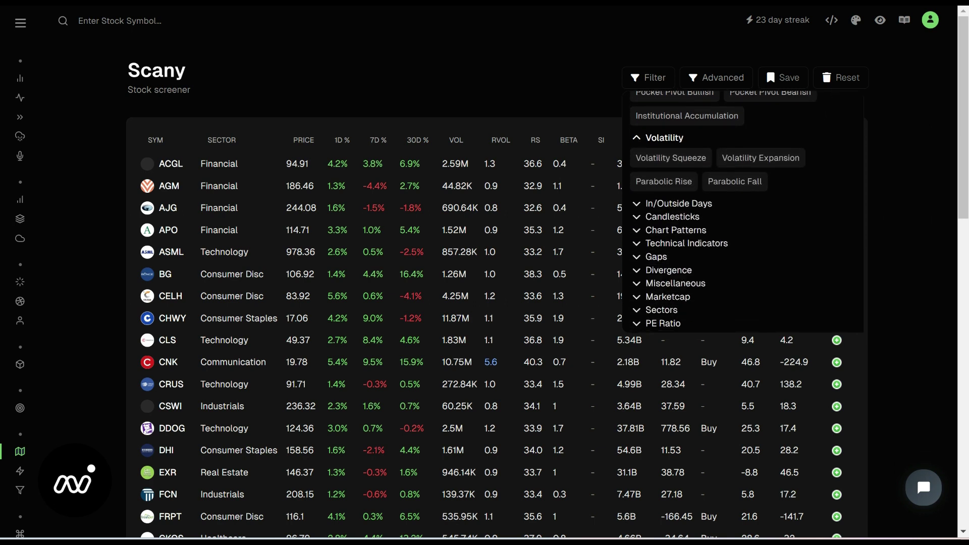
{"action": "left_click", "coordinate": [637, 203]}
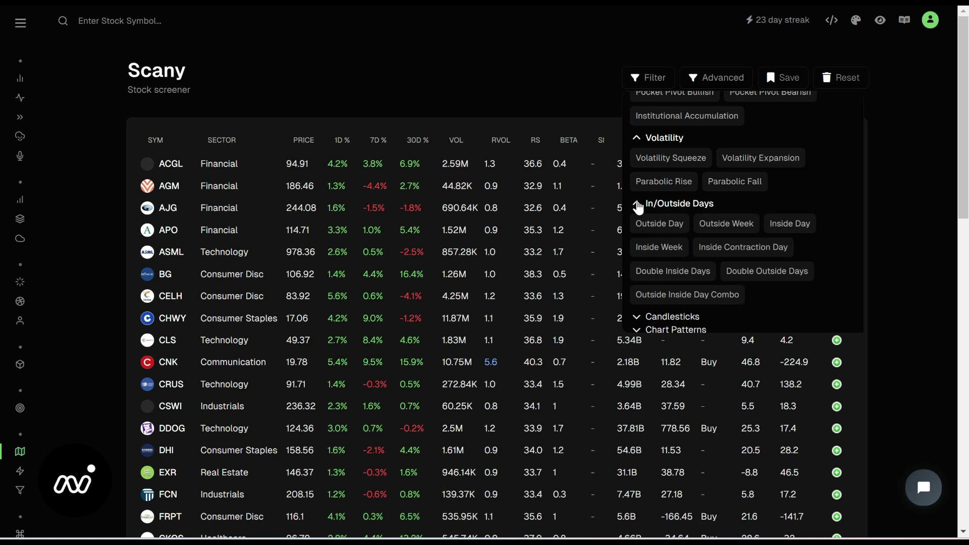
{"action": "left_click", "coordinate": [792, 225]}
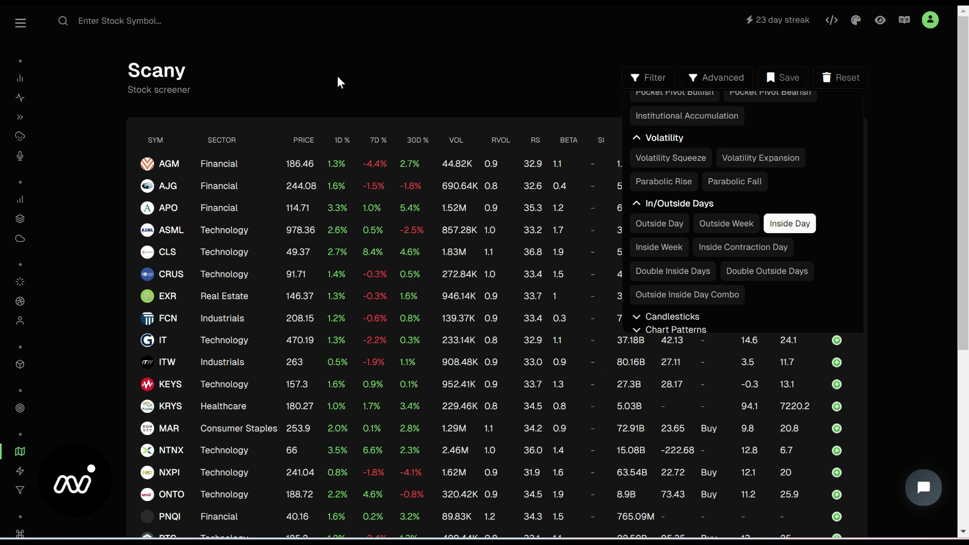
{"action": "left_click", "coordinate": [637, 77]}
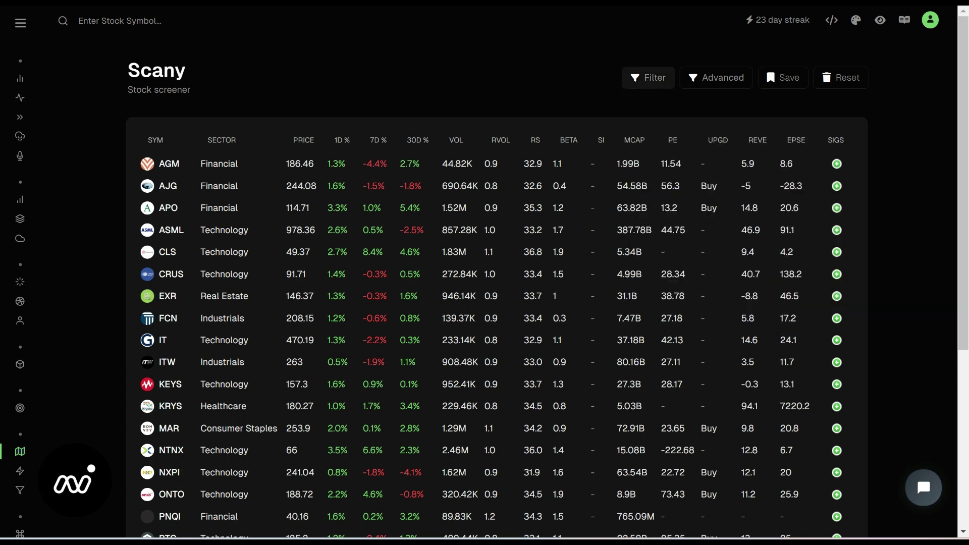
{"action": "scroll", "coordinate": [497, 273], "scroll_direction": "down", "scroll_amount": 6}
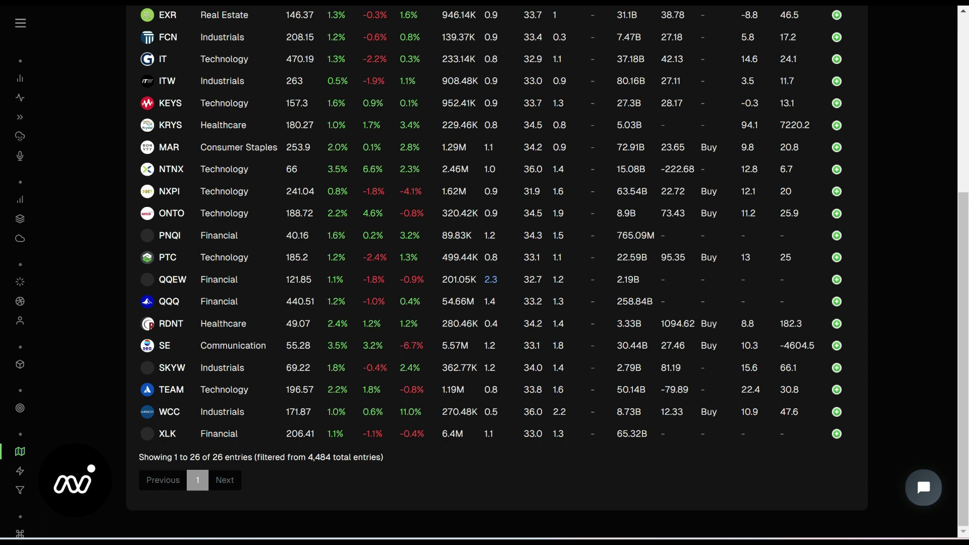
{"action": "scroll", "coordinate": [770, 98], "scroll_direction": "up", "scroll_amount": 6}
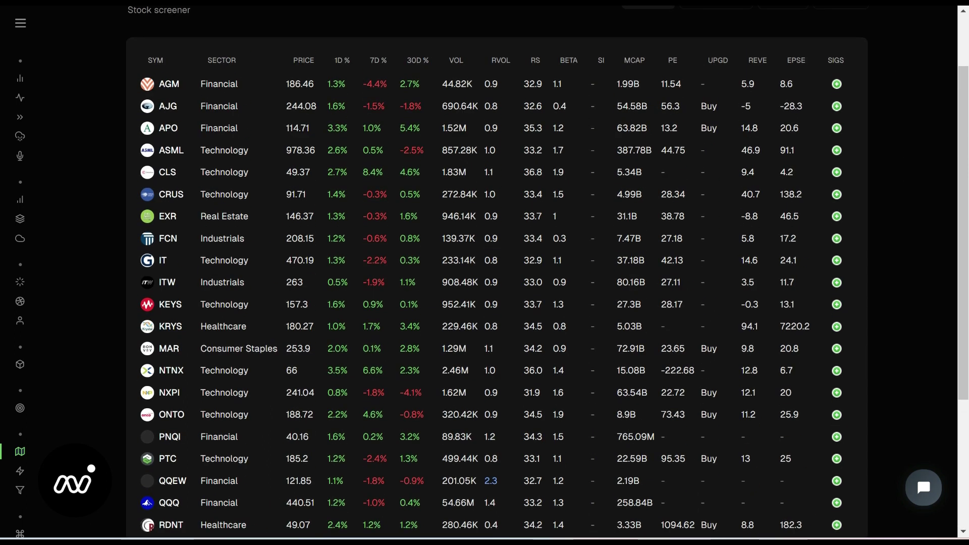
{"action": "left_click", "coordinate": [647, 79]}
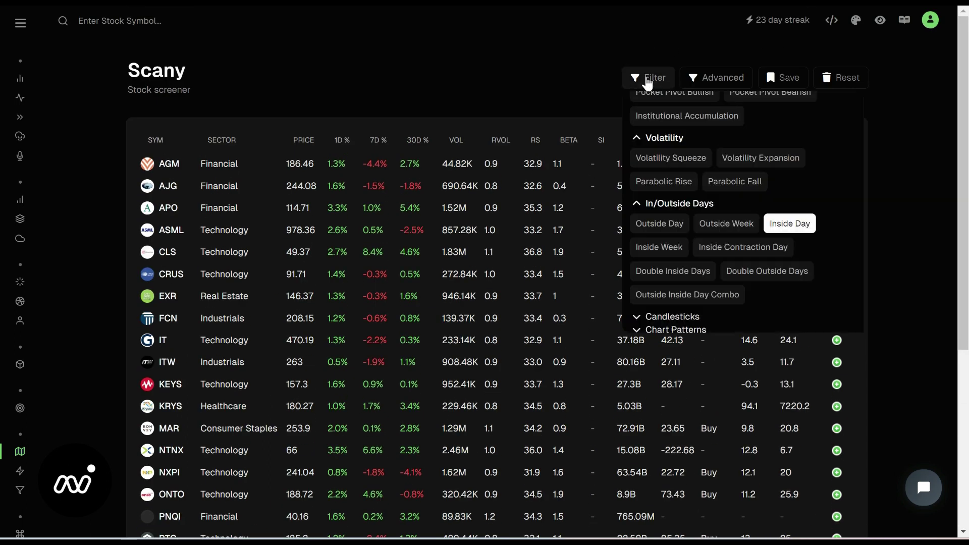
Look over The Strat filter options, collapse them, and close the filter panel
{"action": "scroll", "coordinate": [742, 212], "scroll_direction": "down", "scroll_amount": 5}
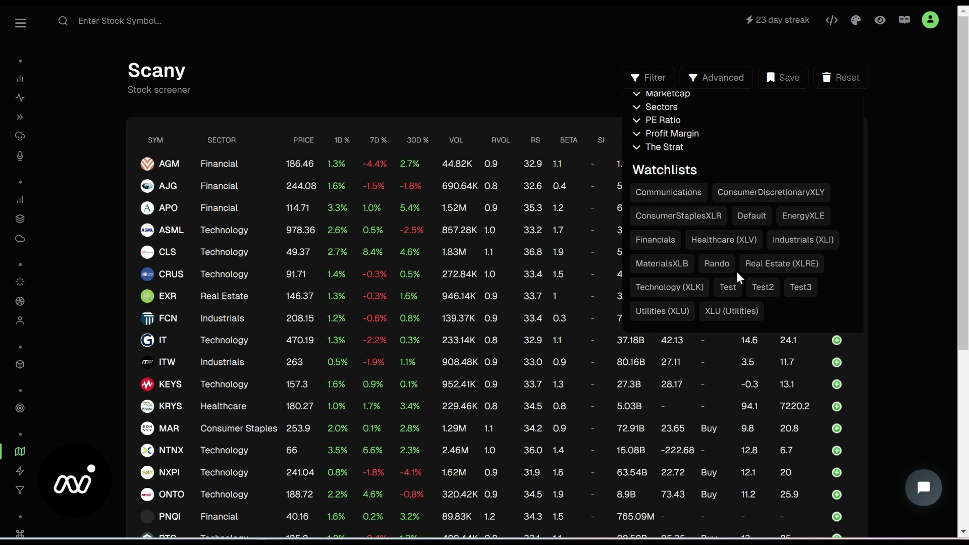
{"action": "left_click", "coordinate": [638, 151]}
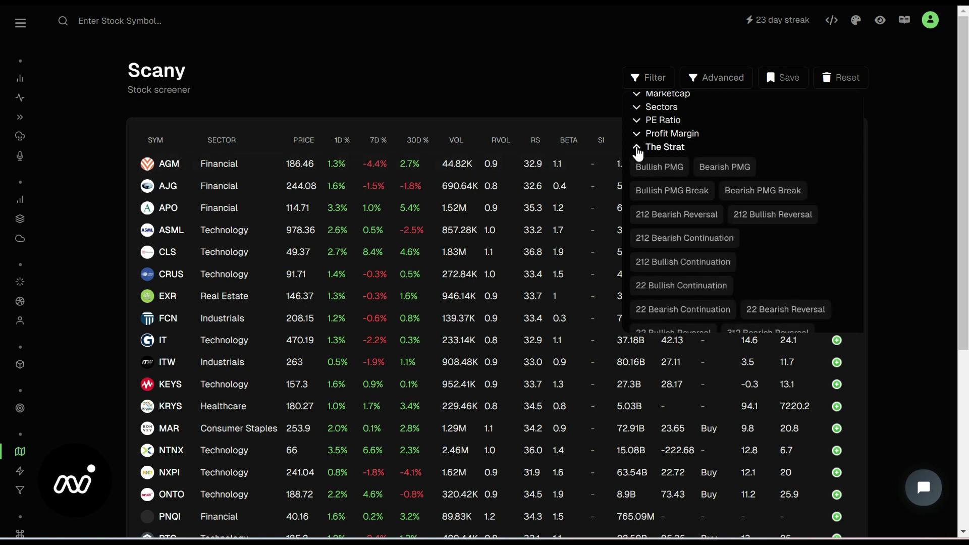
{"action": "left_click", "coordinate": [671, 190]}
{"action": "left_click", "coordinate": [637, 150]}
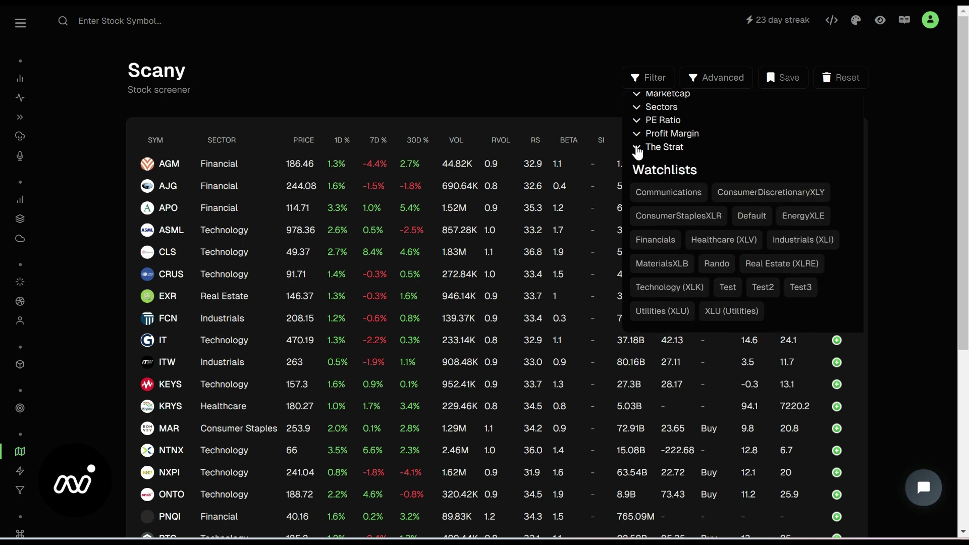
{"action": "left_click", "coordinate": [649, 81]}
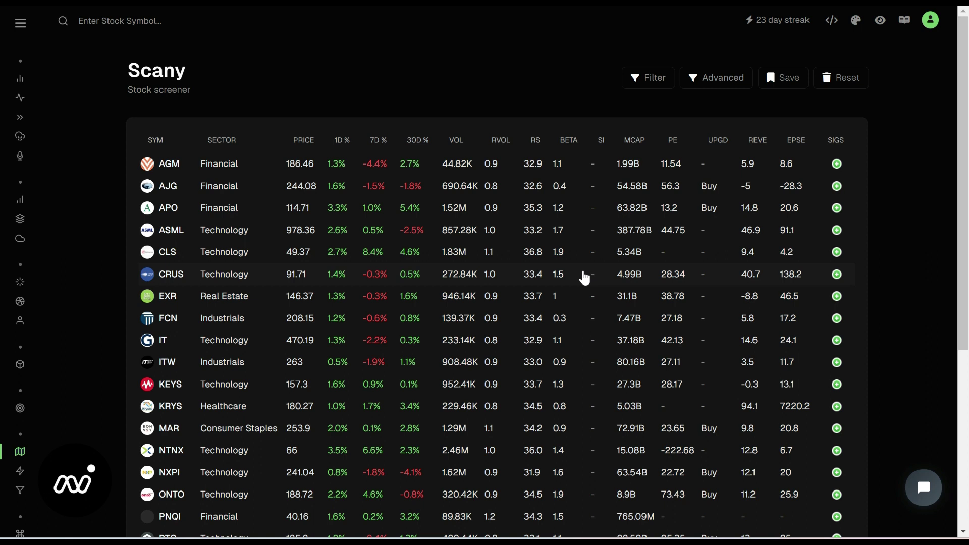
{"action": "left_click", "coordinate": [837, 165]}
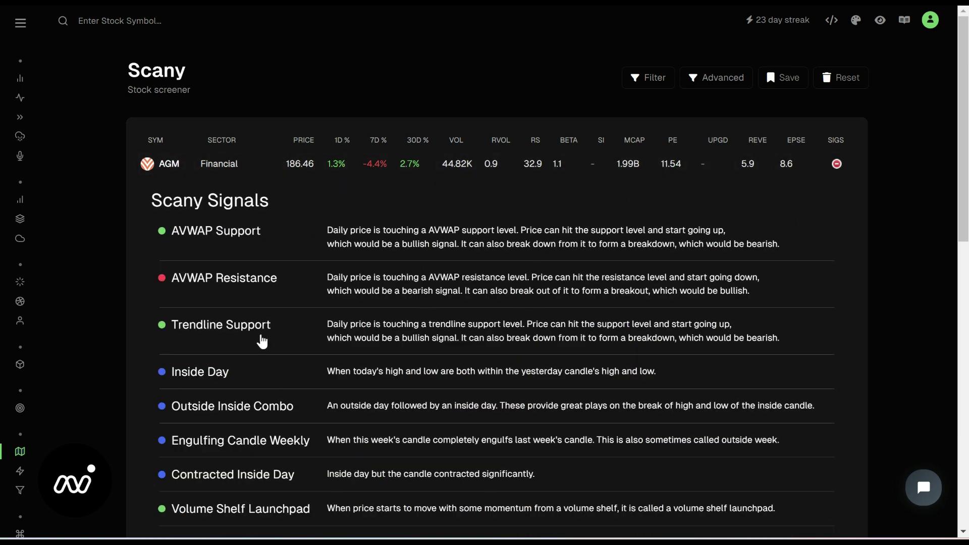
{"action": "left_click", "coordinate": [837, 165]}
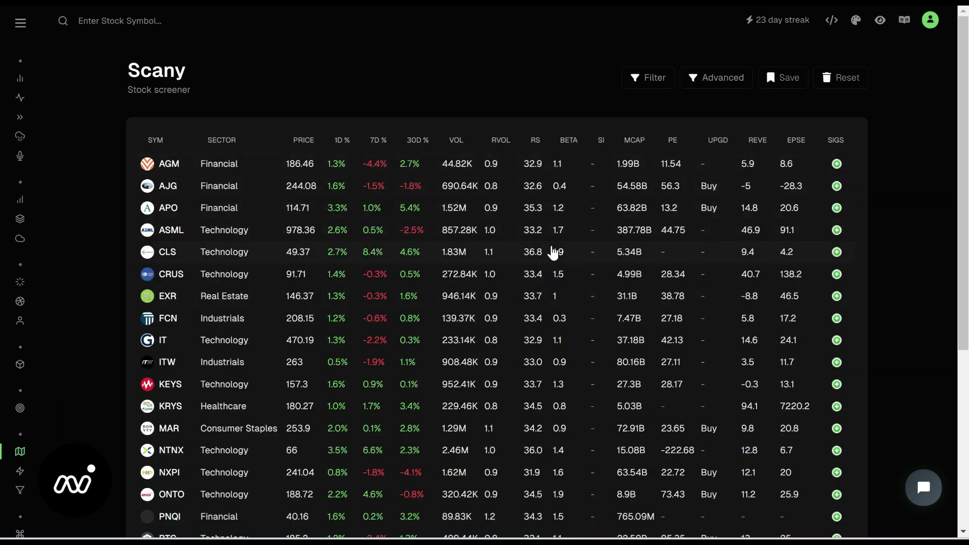
{"action": "scroll", "coordinate": [554, 253], "scroll_direction": "down", "scroll_amount": 5}
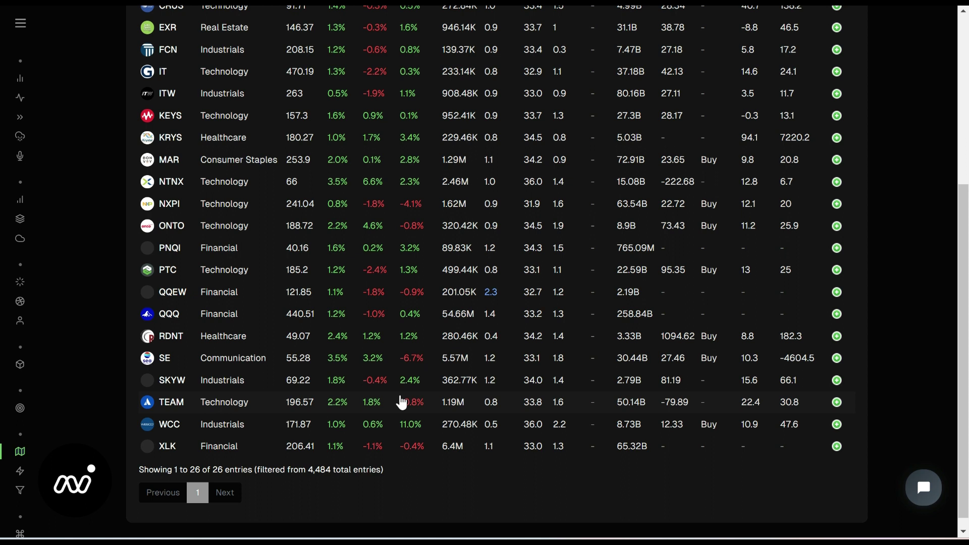
Expand the Sectors, Marketcap and Candlesticks filter categories to view their options
{"action": "scroll", "coordinate": [402, 404], "scroll_direction": "up", "scroll_amount": 5}
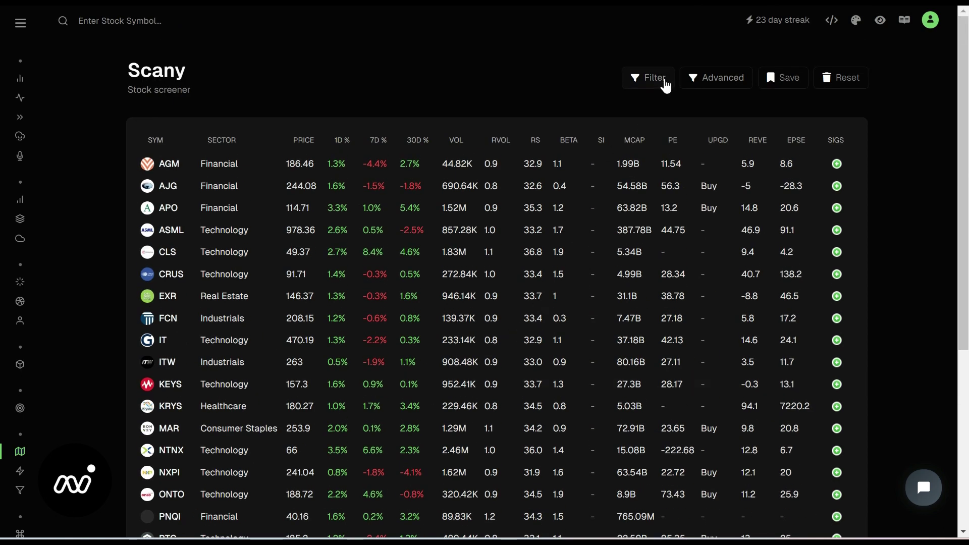
{"action": "left_click", "coordinate": [644, 81]}
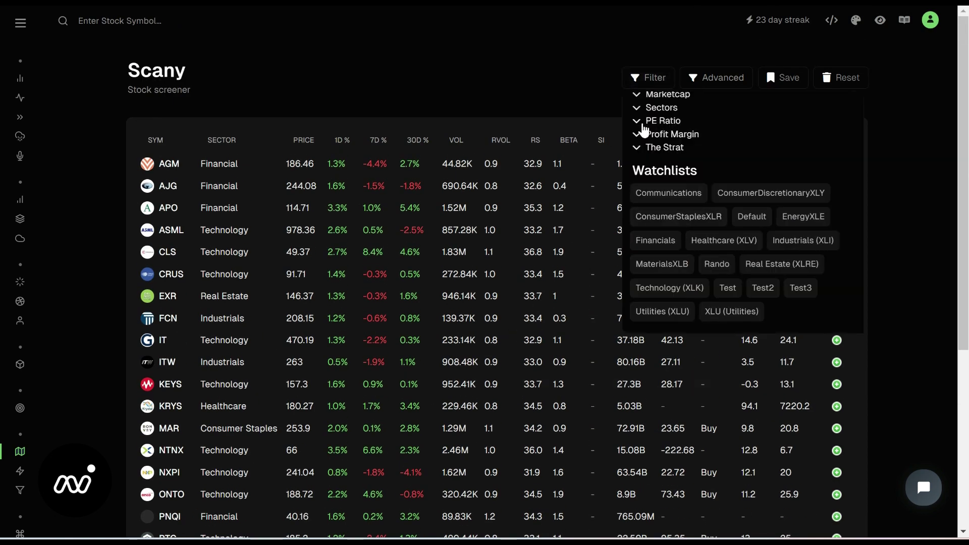
{"action": "left_click", "coordinate": [641, 109]}
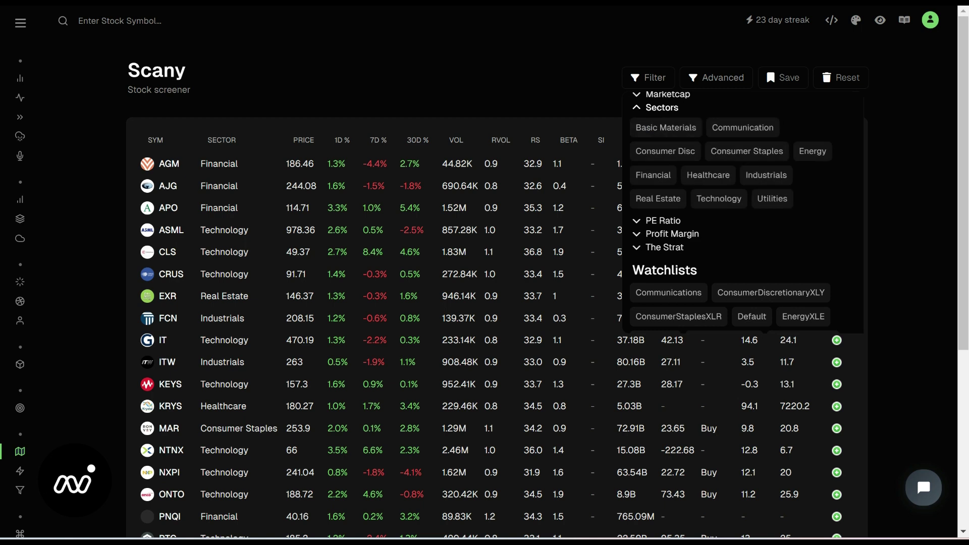
{"action": "left_click", "coordinate": [639, 94]}
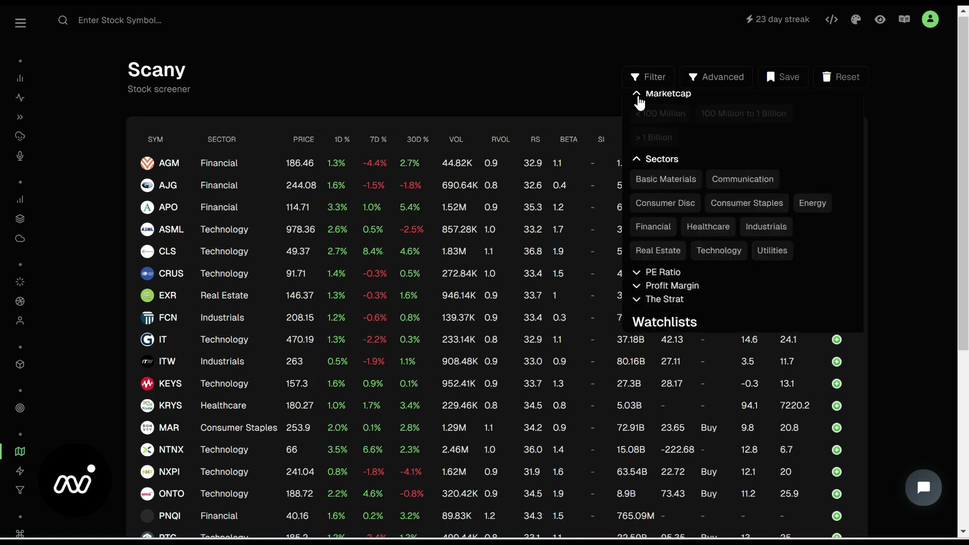
{"action": "scroll", "coordinate": [804, 142], "scroll_direction": "up", "scroll_amount": 4}
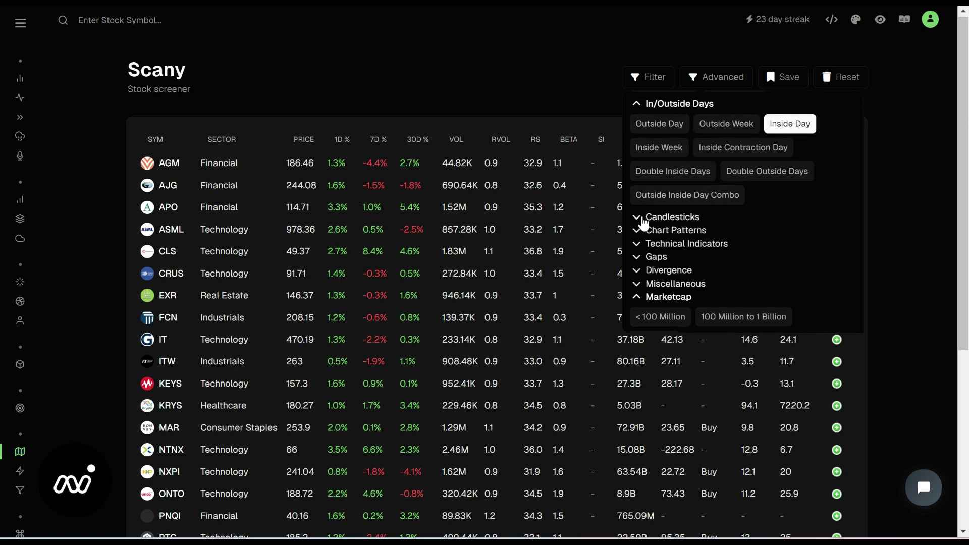
{"action": "left_click", "coordinate": [638, 219]}
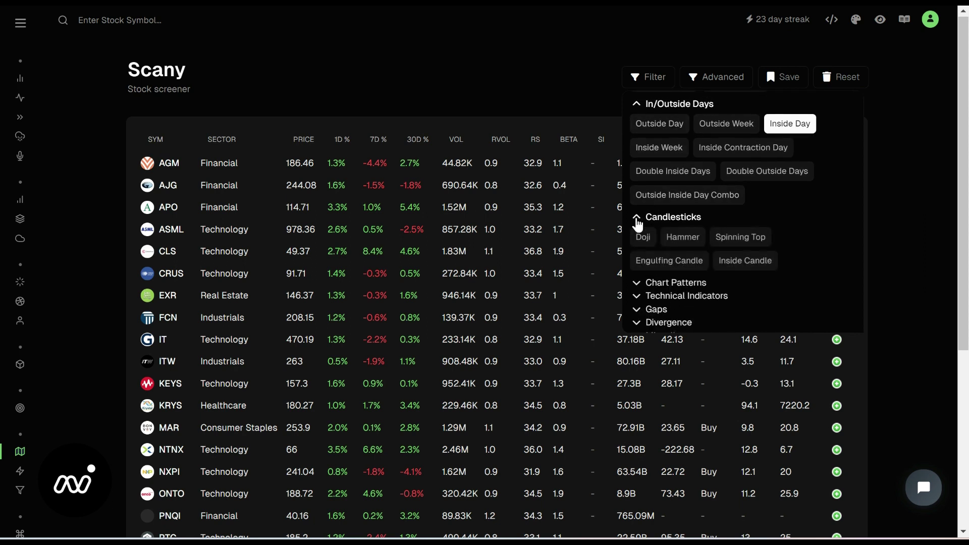